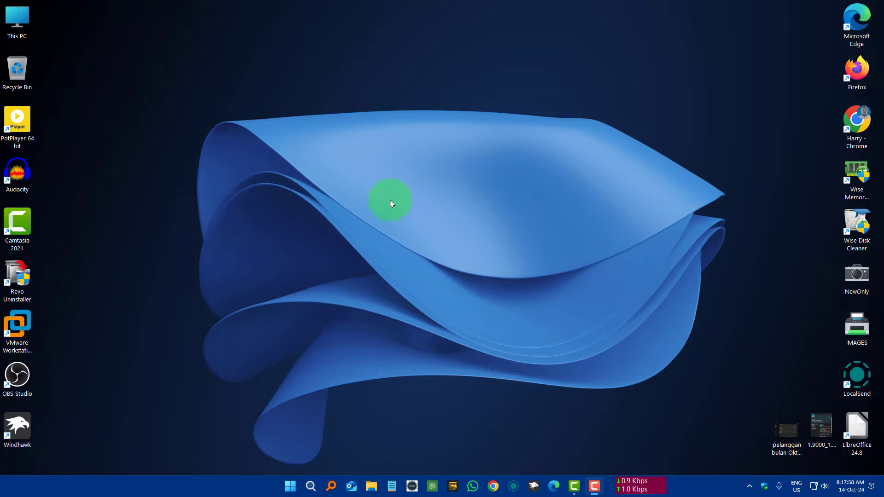
- Check how quickly the View, Sort by and New submenus of the desktop context menu open
right_click(427, 145)
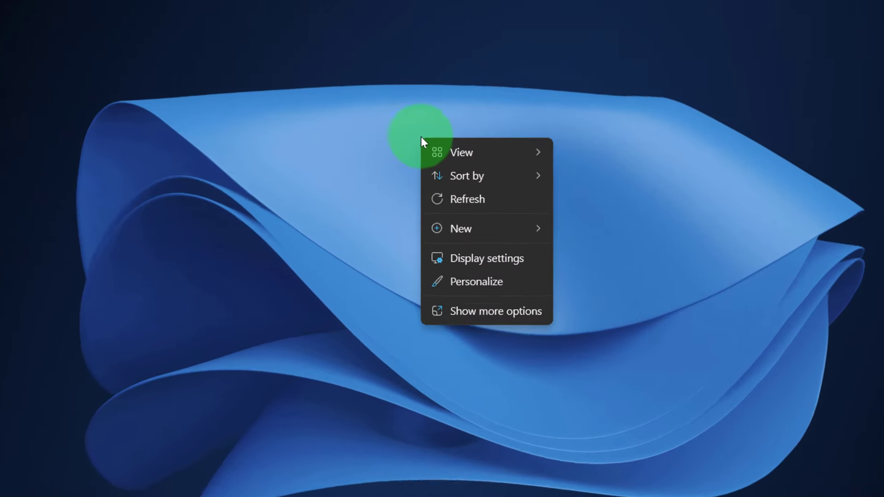
mouse_move(457, 152)
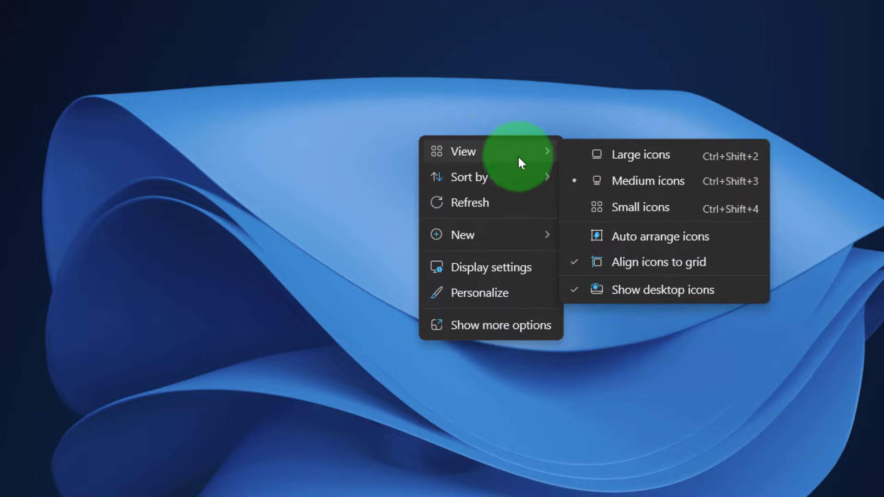
mouse_move(503, 180)
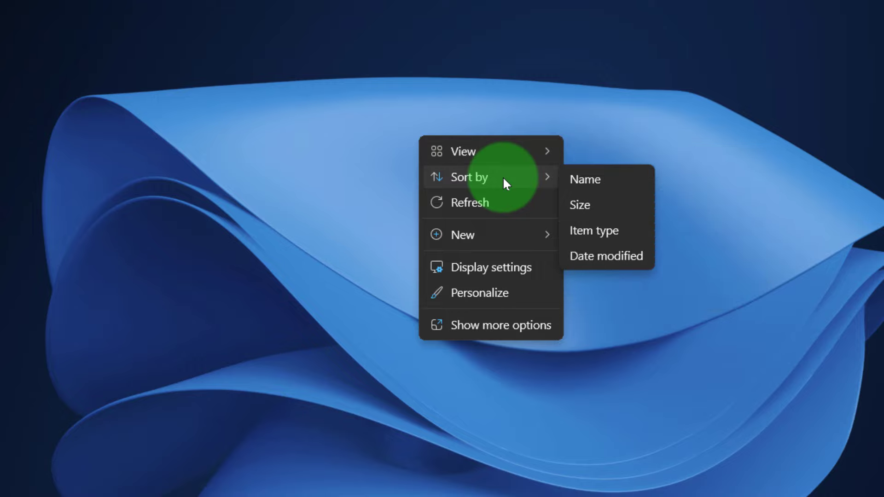
mouse_move(487, 237)
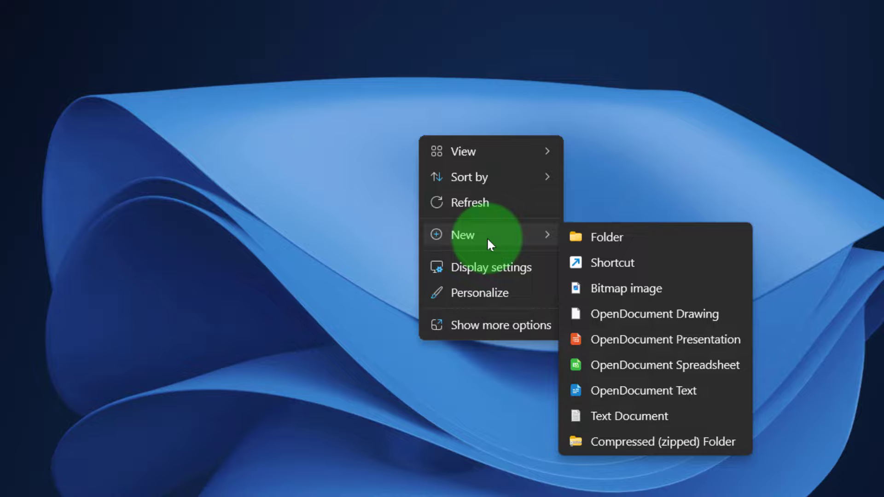
click(320, 123)
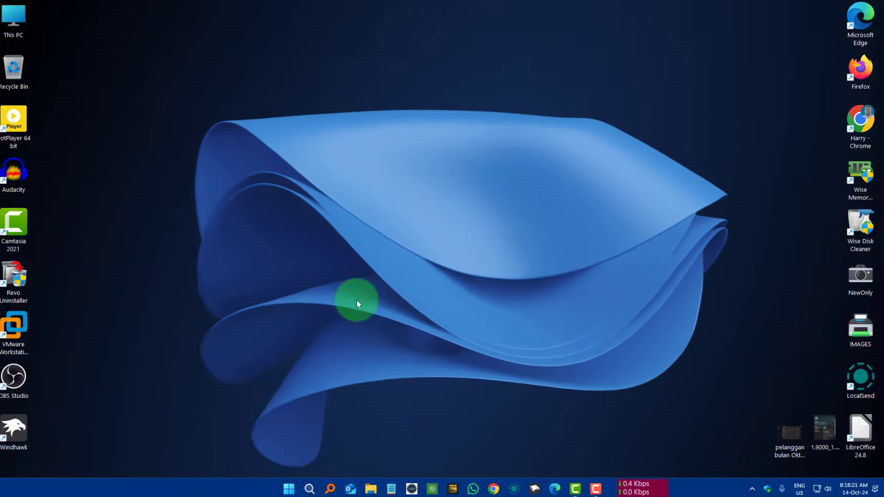
- Search Windows for the Registry Editor, open it and allow it to make changes
click(310, 486)
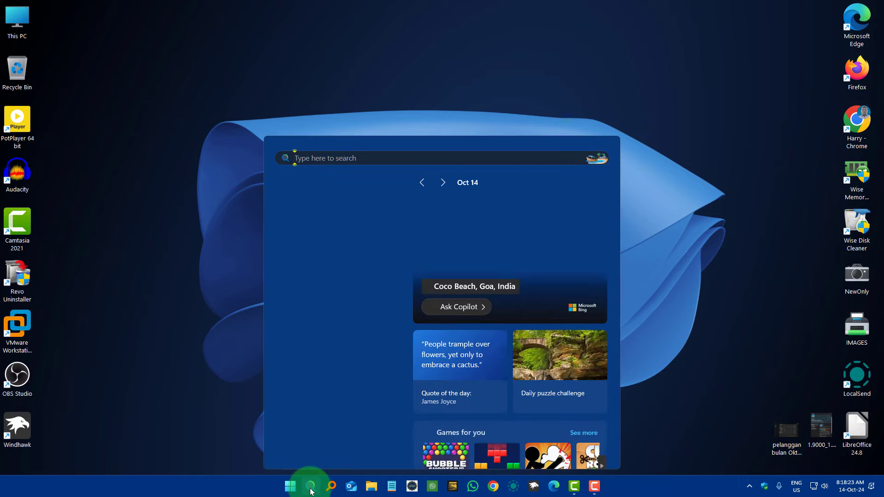
text(REGIS)
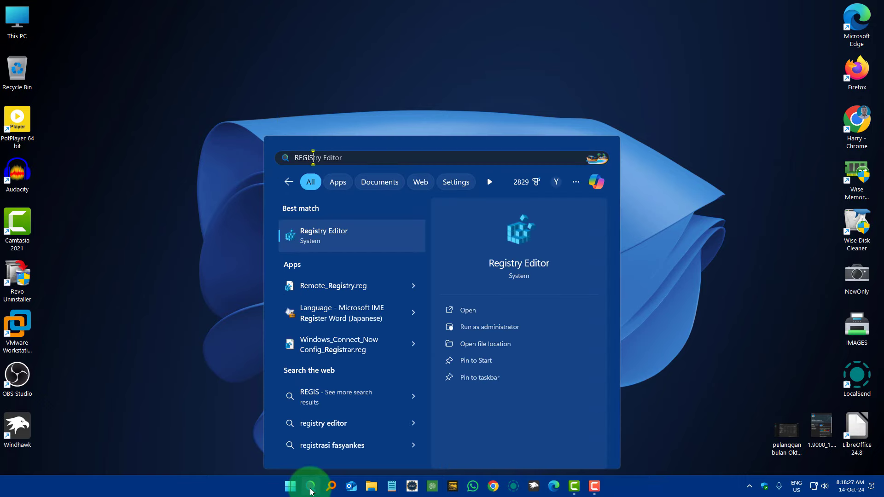
click(478, 310)
click(398, 325)
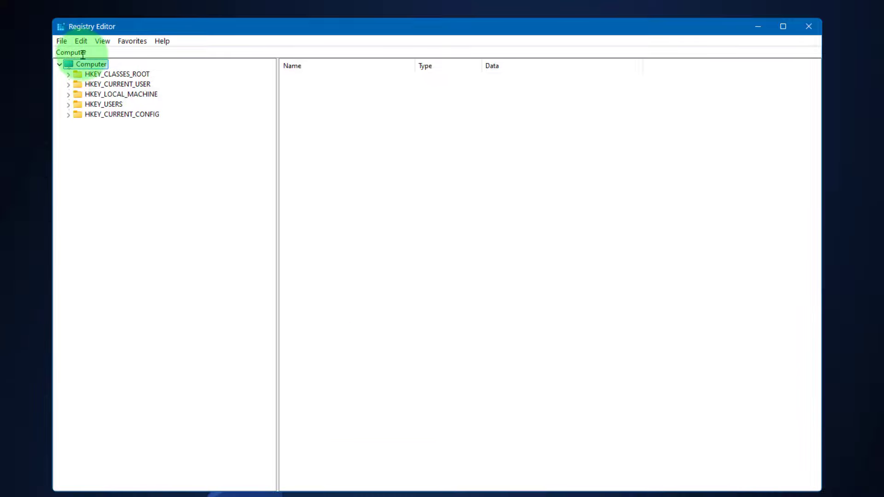
- Back up the entire registry by exporting it to the Documents folder as RESPONSE TIME
click(60, 41)
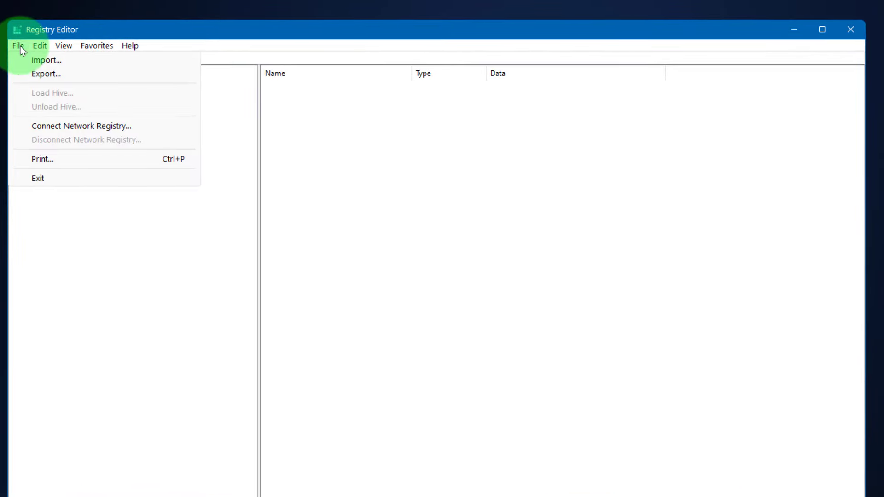
click(33, 73)
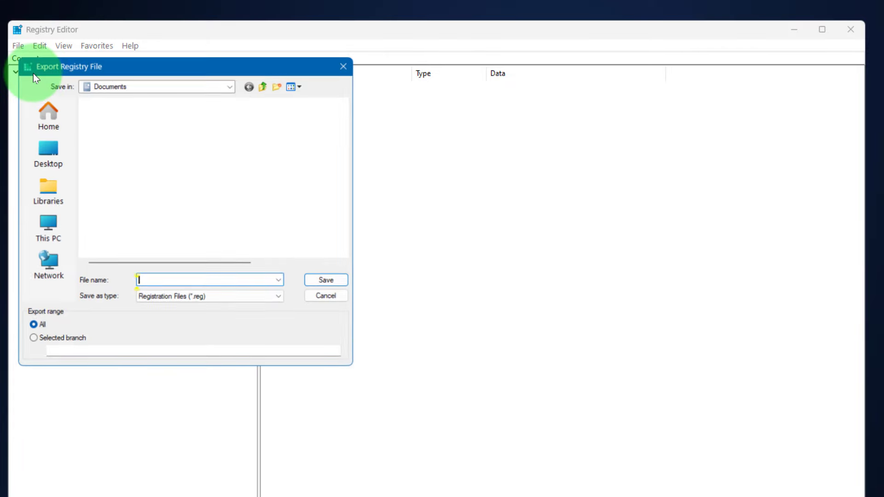
text(R)
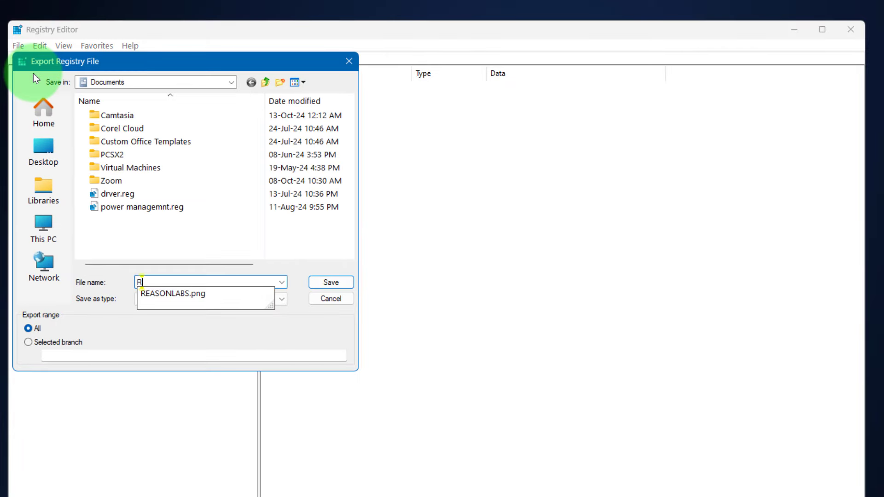
text(ESPO)
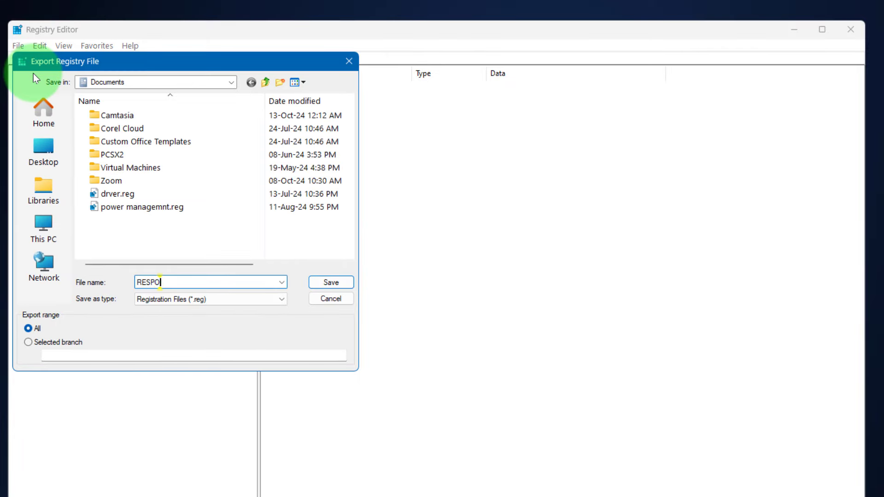
text(NSE TIME)
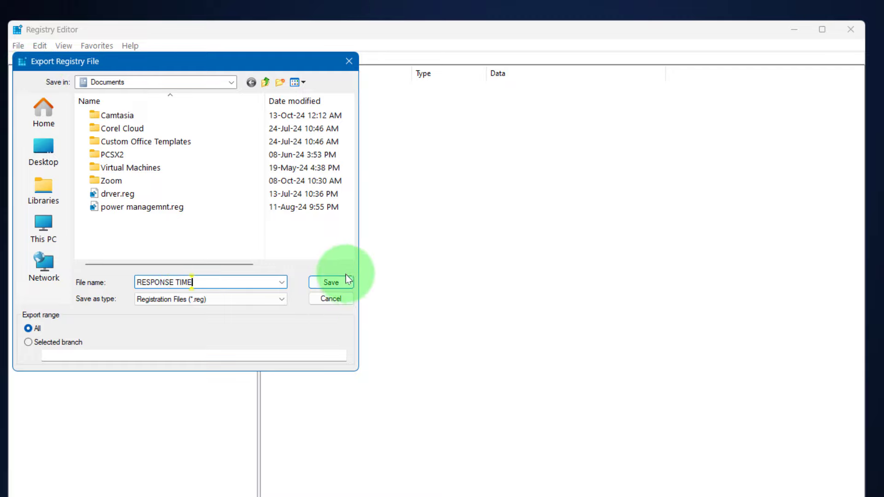
click(331, 282)
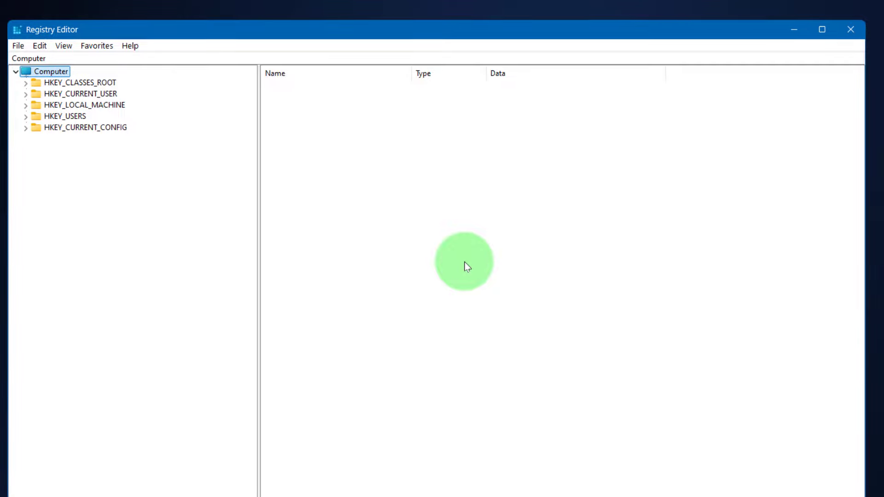
- Go to the registry key HKEY_CURRENT_USER\Control Panel\Desktop
click(24, 84)
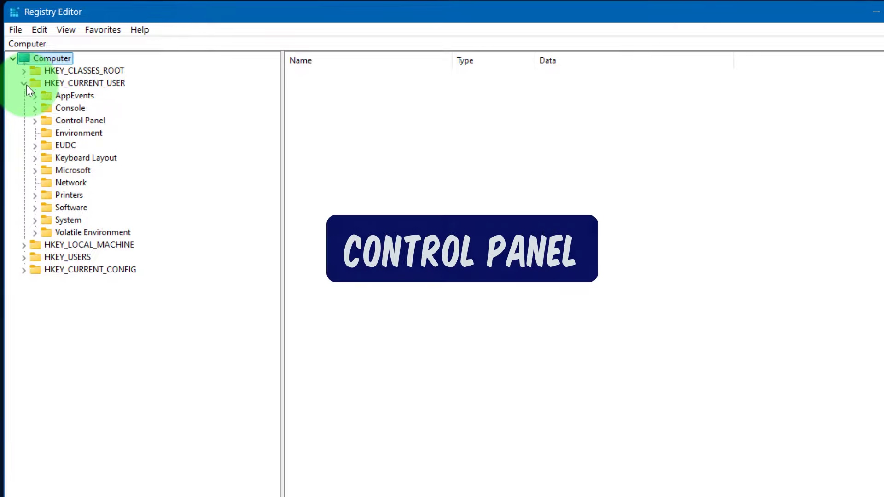
click(36, 121)
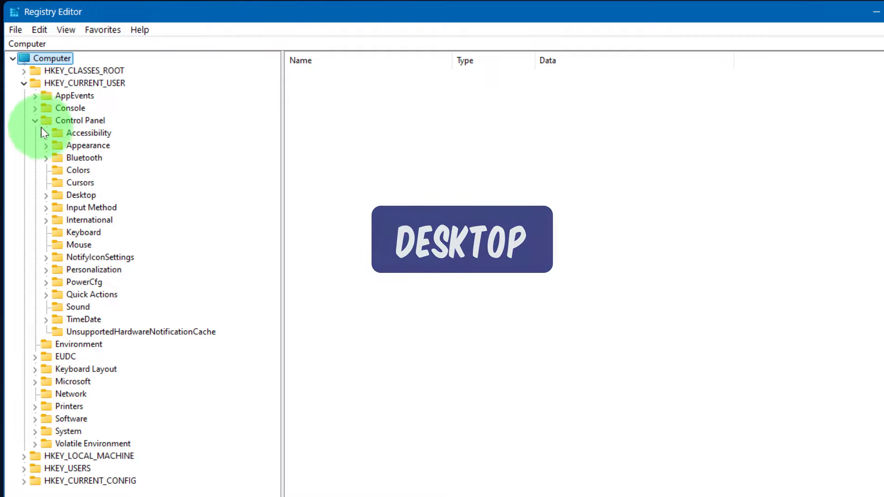
click(48, 194)
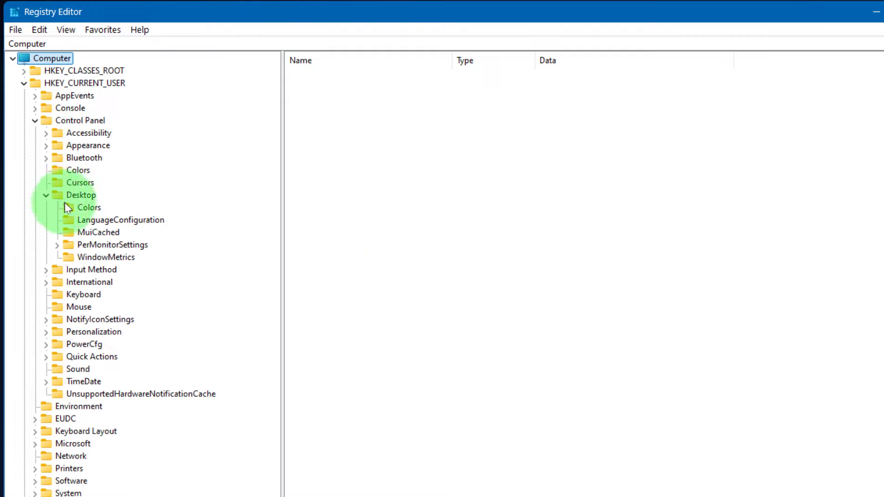
click(82, 195)
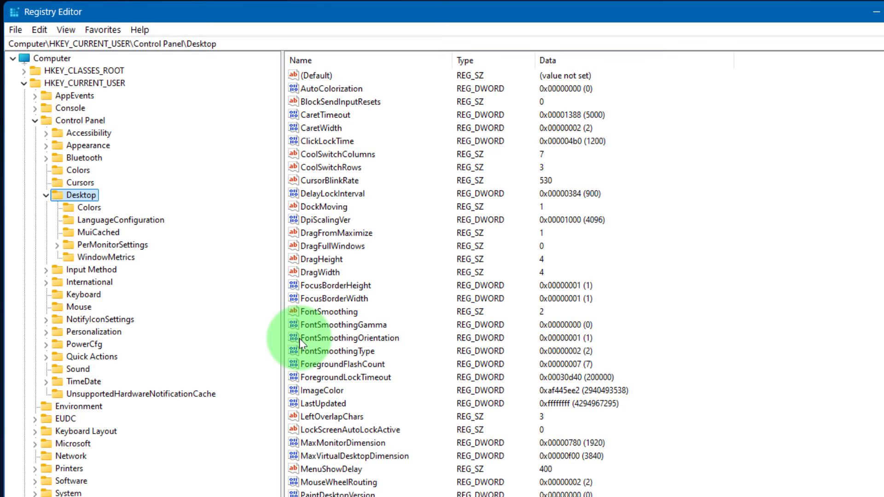
- Set the value data of MenuShowDelay in the Desktop key to 0
click(322, 285)
key(m)
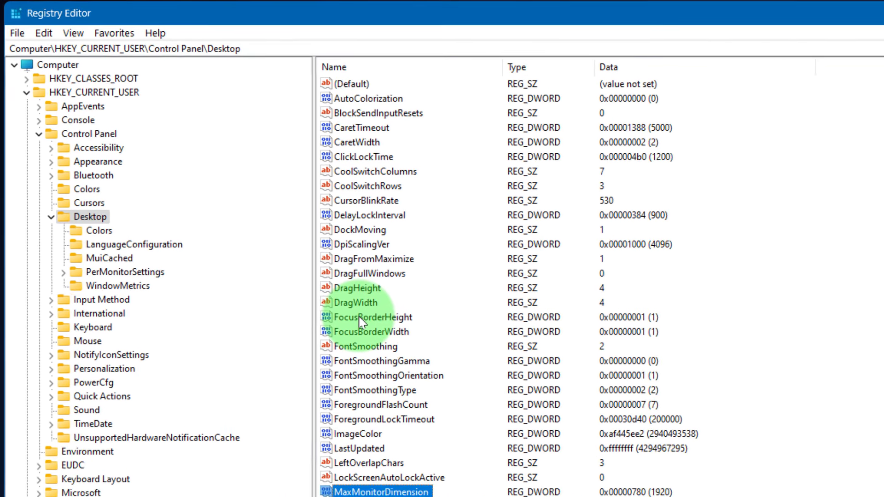
scroll(327, 295, down, 4)
click(348, 312)
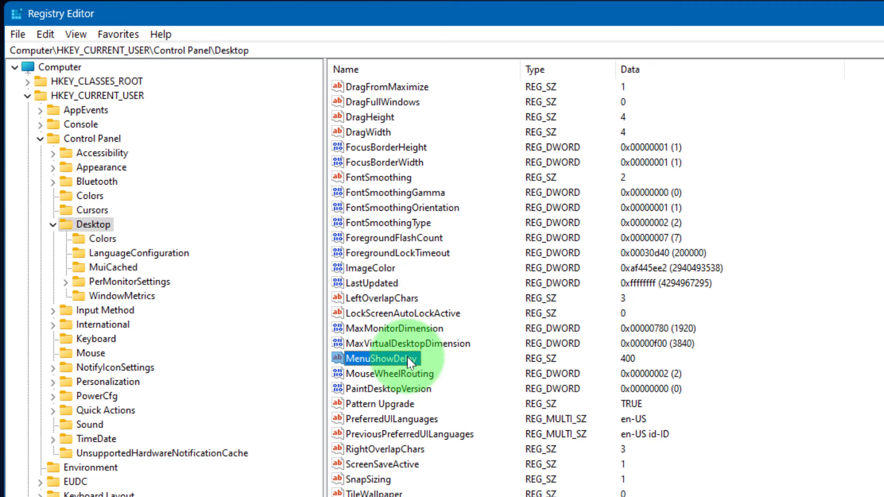
double_click(411, 361)
click(240, 166)
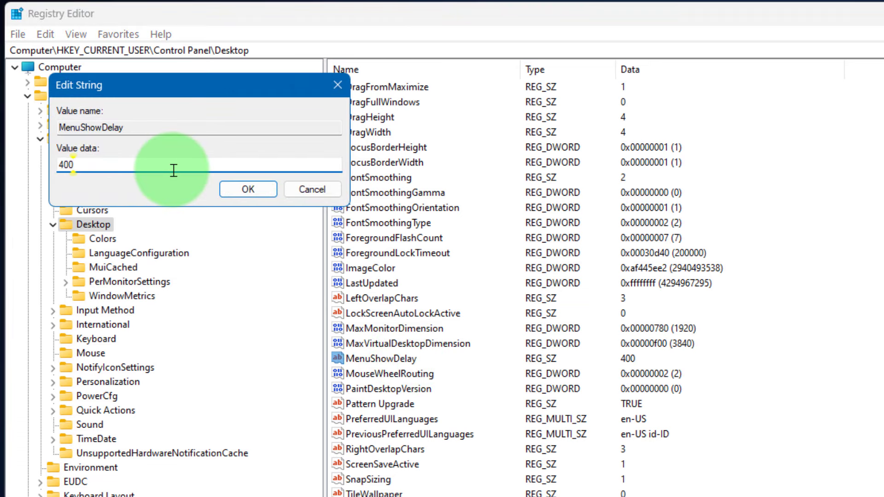
key(BackSpace)
key(BackSpace)
key(BackSpace)
text(0)
click(245, 195)
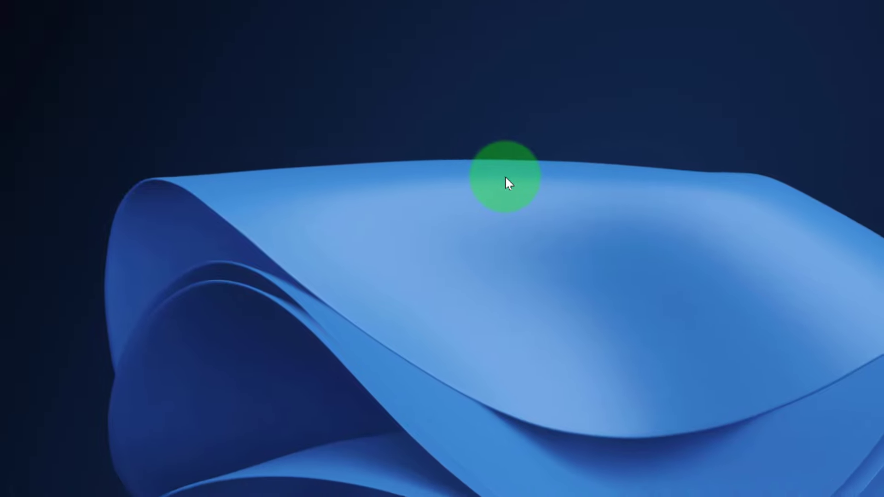
- Test the response time of the desktop context menu by opening its View, Sort by and New submenus repeatedly
right_click(502, 177)
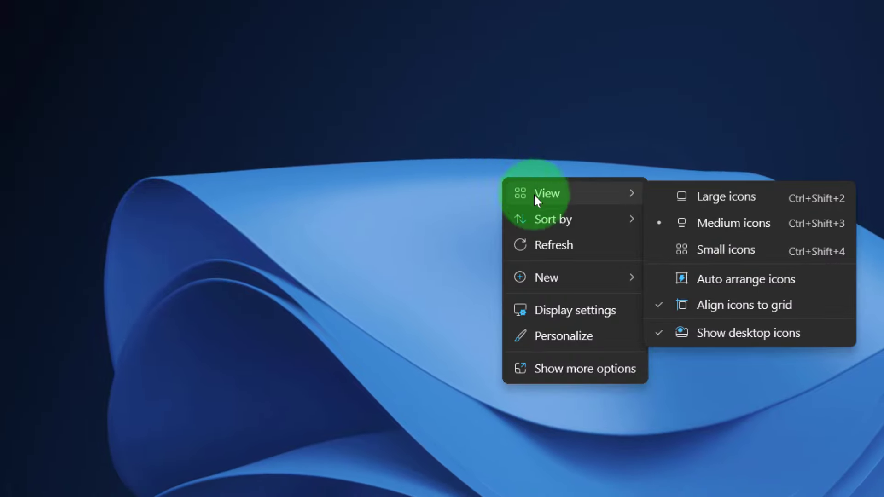
mouse_move(538, 220)
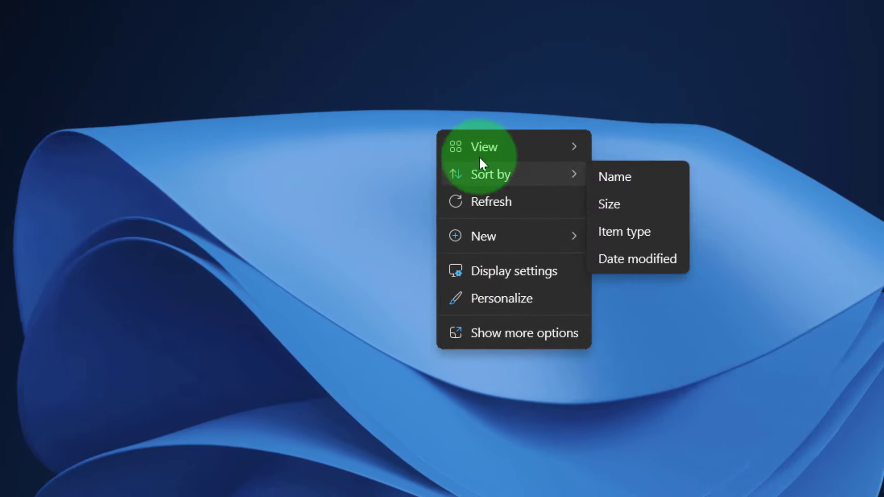
mouse_move(484, 149)
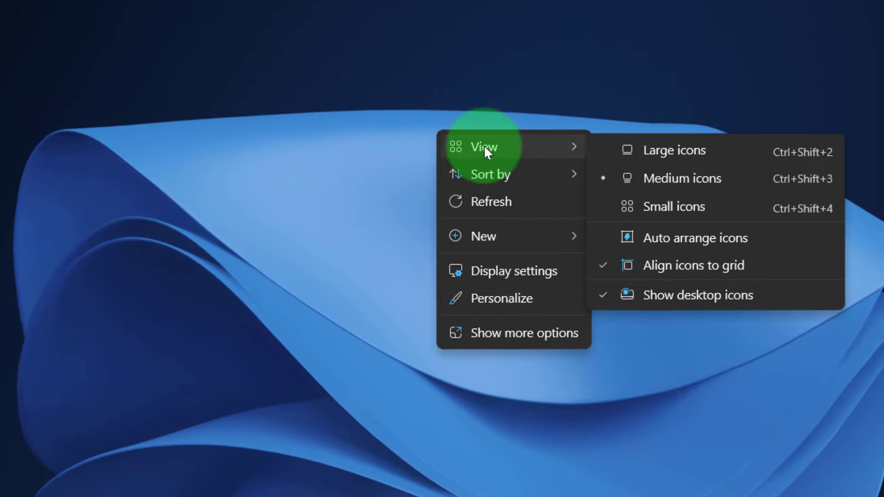
click(373, 141)
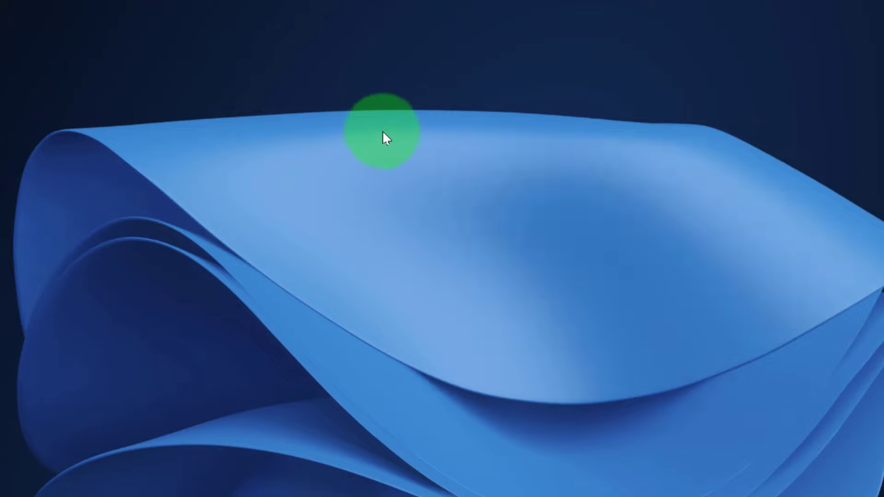
right_click(405, 156)
mouse_move(419, 170)
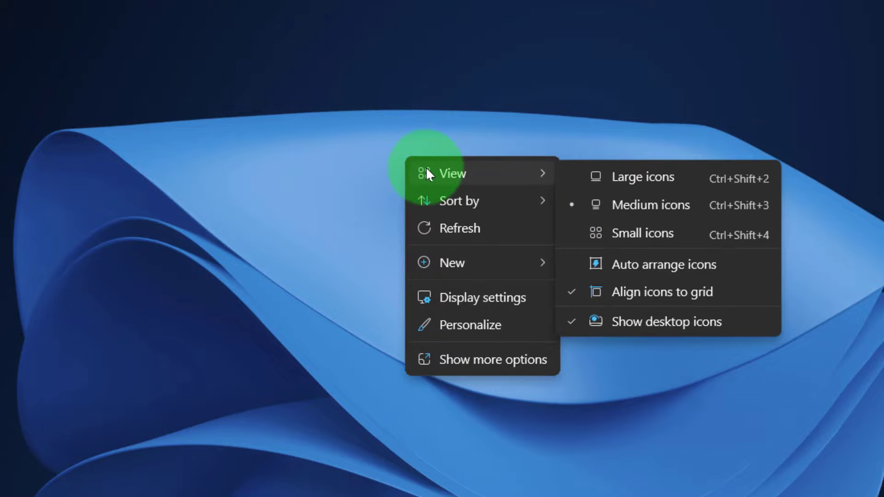
mouse_move(446, 202)
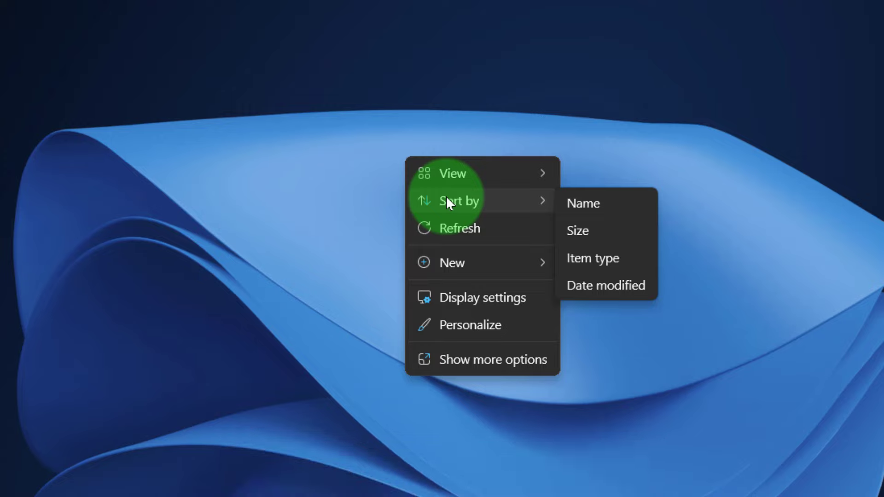
mouse_move(483, 272)
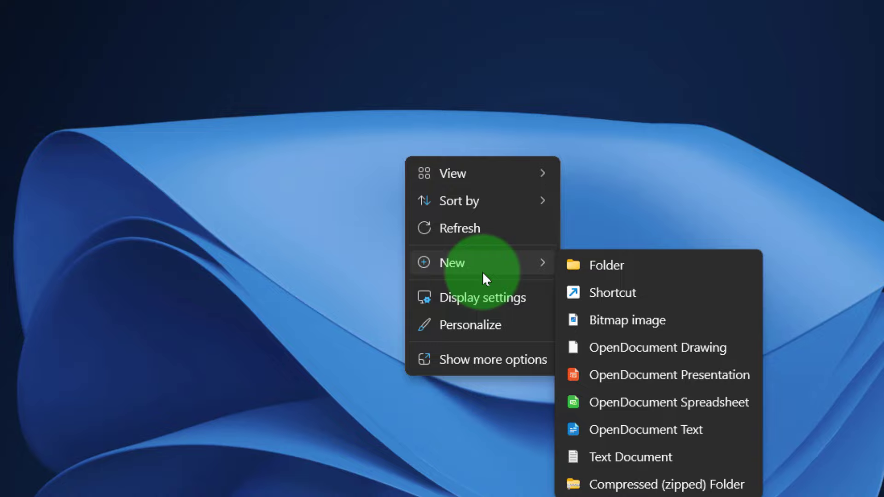
mouse_move(474, 200)
mouse_move(471, 173)
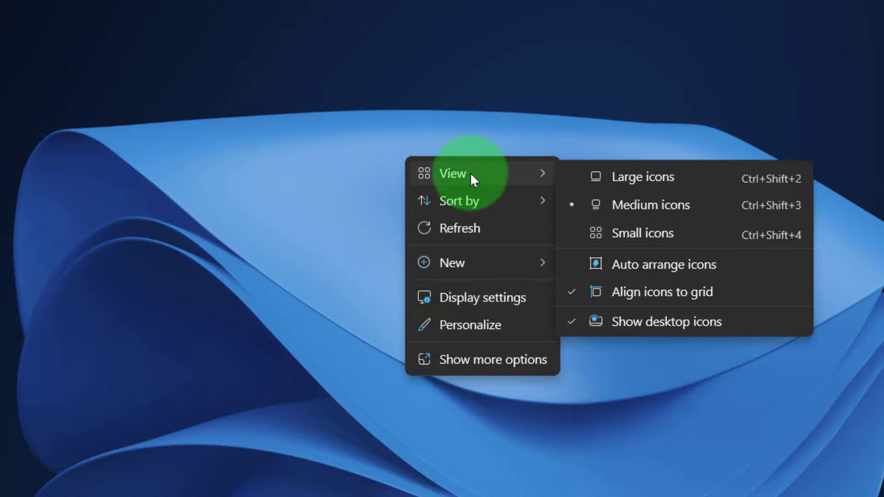
click(266, 203)
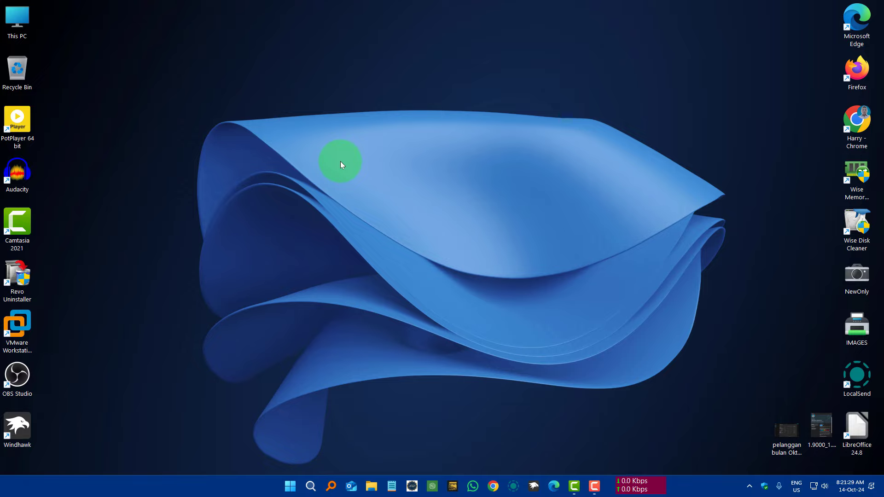
- Open the advanced display page in the Windows system settings
key(super+i)
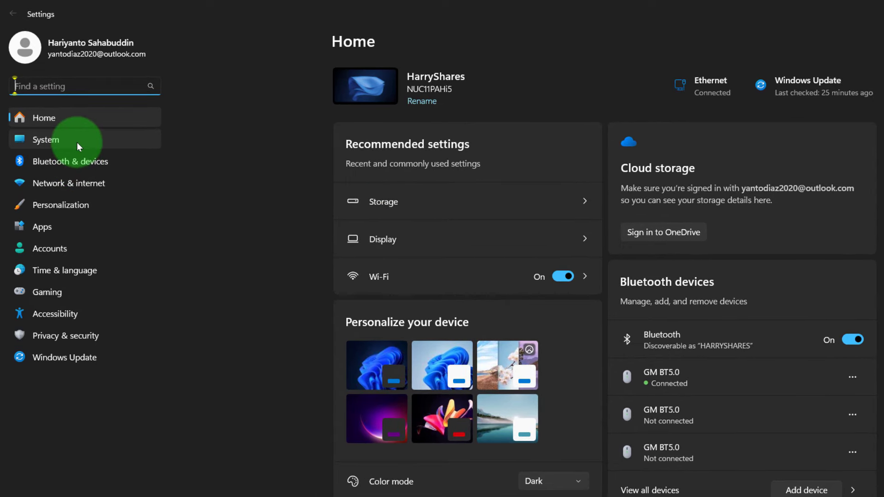
click(76, 142)
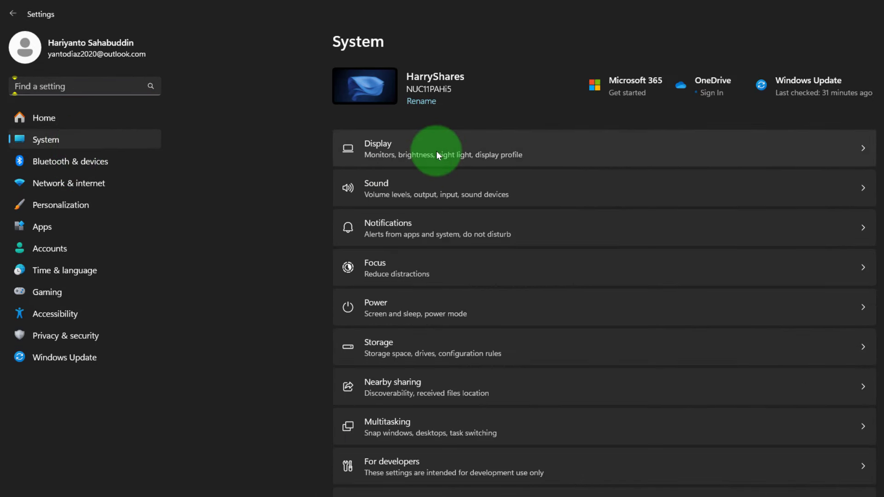
click(437, 152)
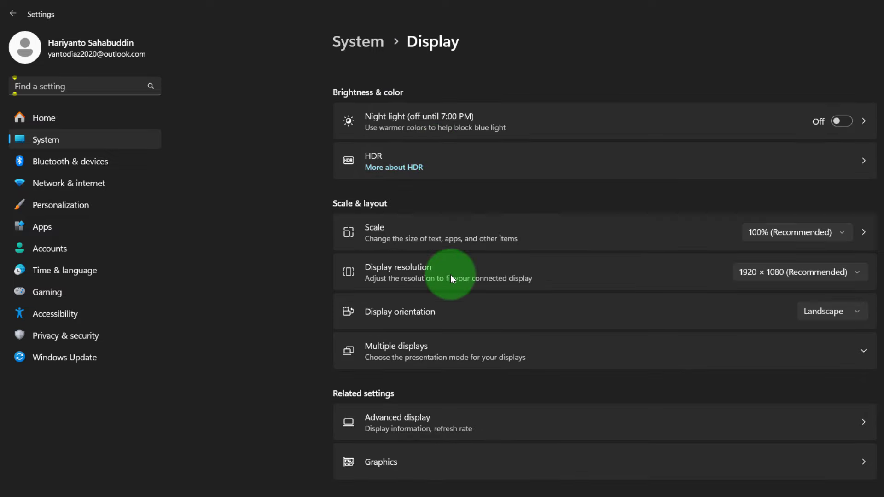
click(424, 425)
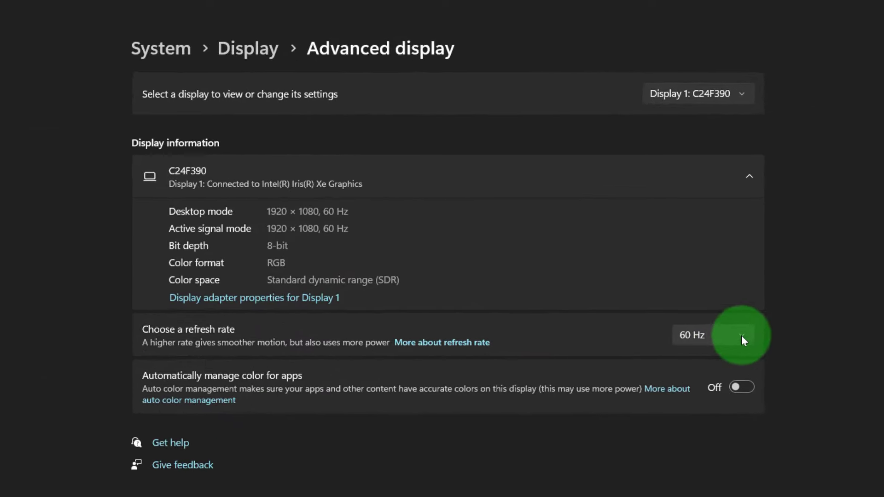
- Set the refresh rate of Display 1 to 71.91 Hz and keep the new display settings
click(741, 336)
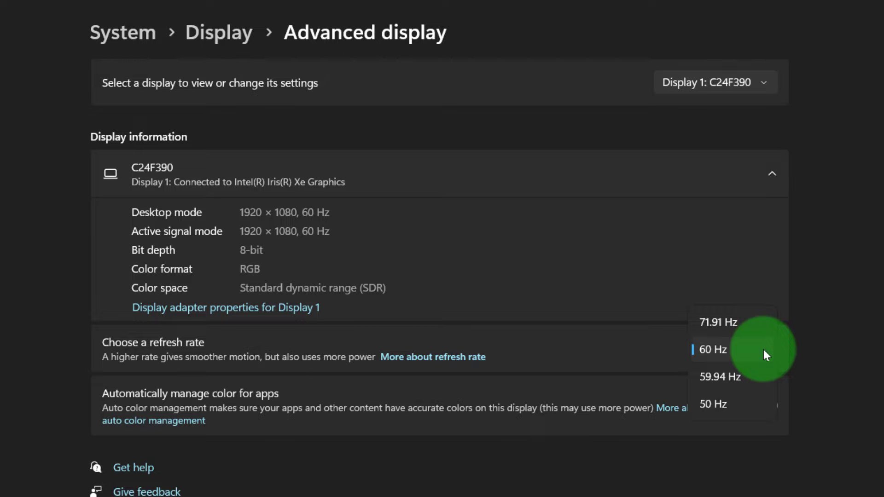
click(736, 325)
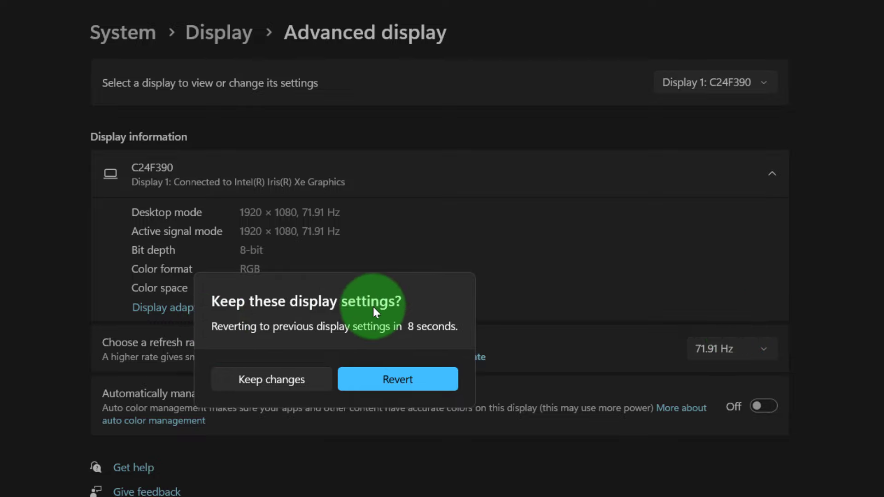
click(286, 386)
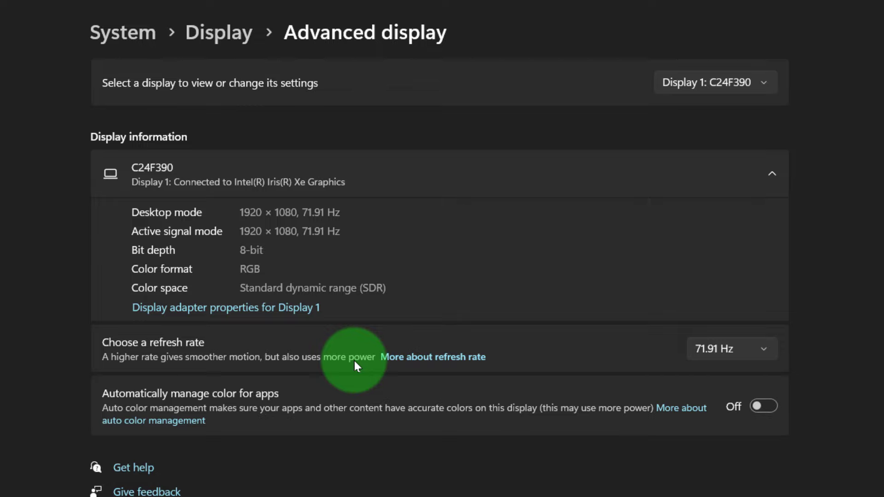
- Review the refresh rates offered for Display 1 without changing the selection, and close the system settings
click(728, 349)
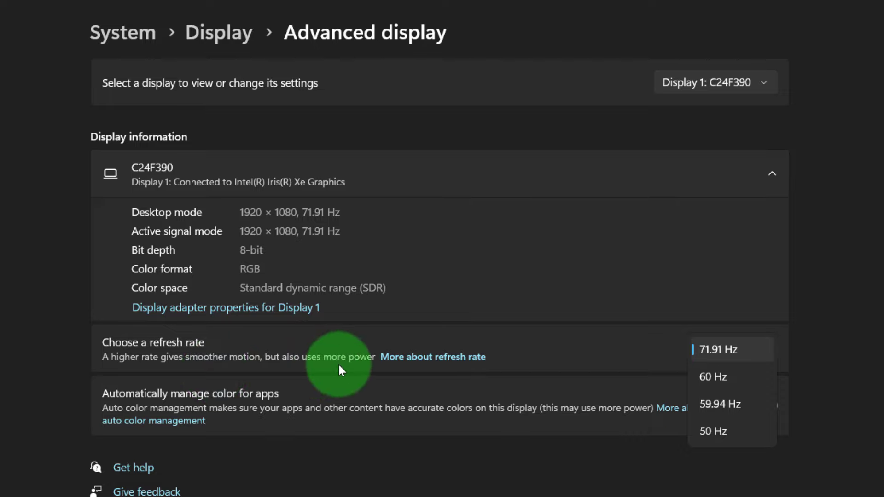
click(458, 493)
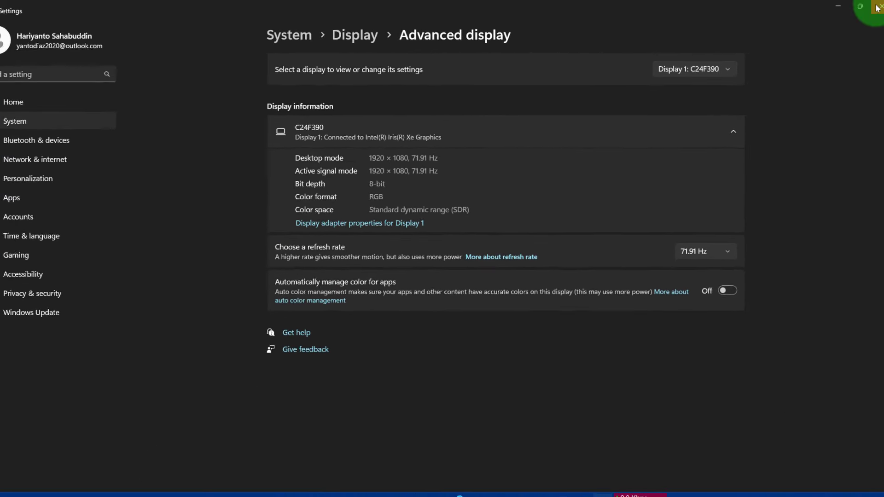
click(876, 7)
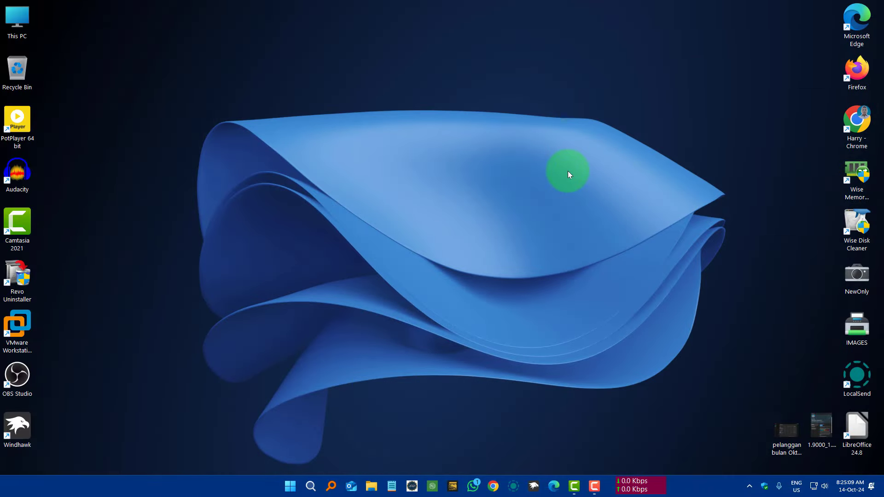
- Find and open Device Manager through the Windows search, and expand the Display adapters category
click(308, 487)
text(DEVI)
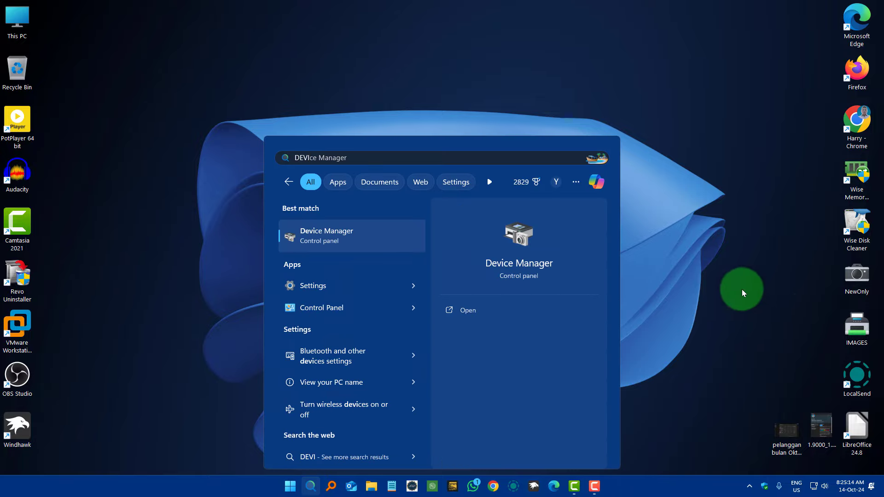
key(Return)
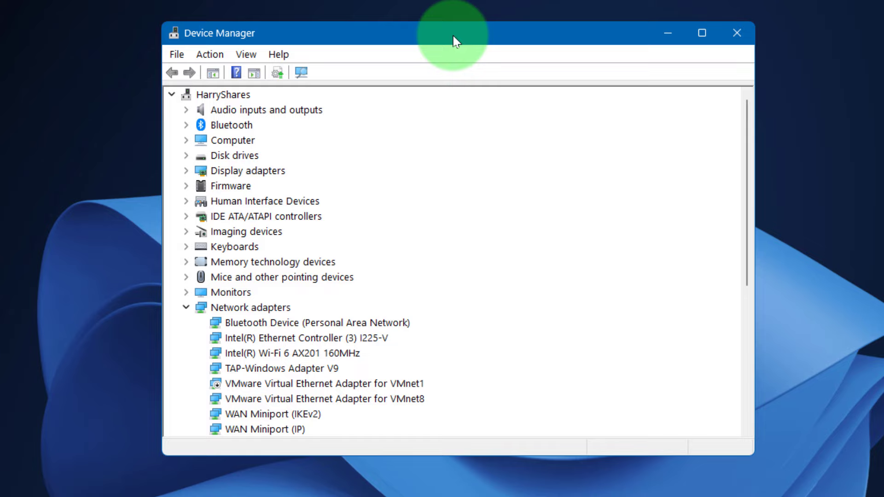
click(272, 173)
click(186, 174)
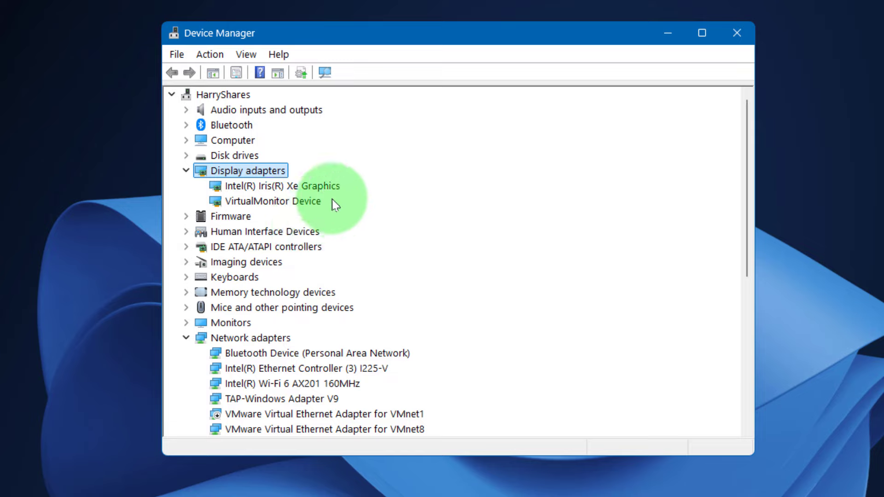
- Update the Intel(R) Iris(R) Xe Graphics driver using the automatic driver search, and close Device Manager when finished
click(312, 186)
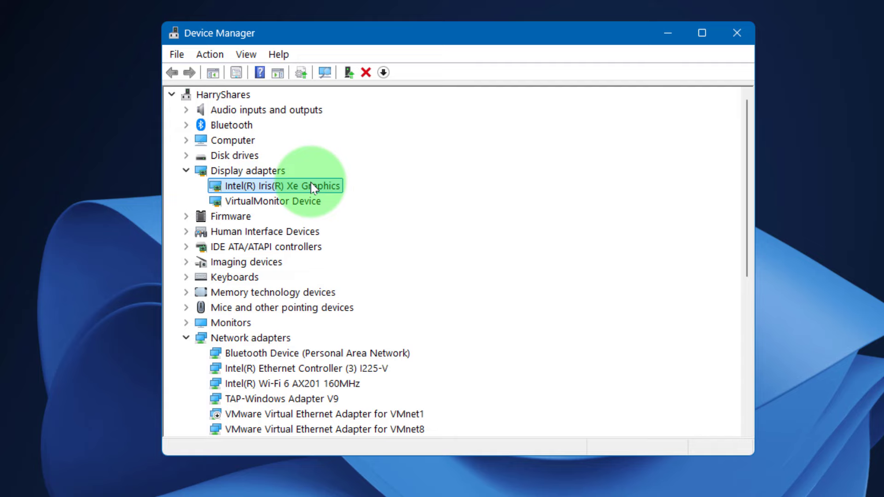
right_click(312, 188)
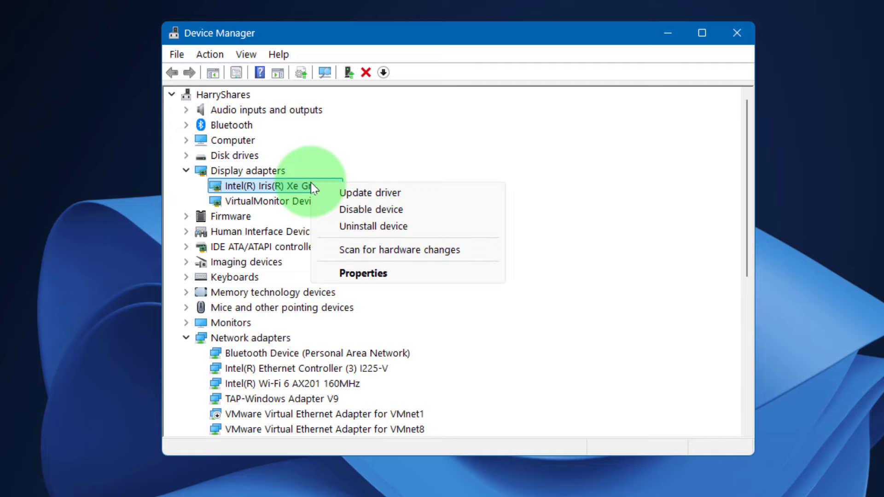
click(410, 196)
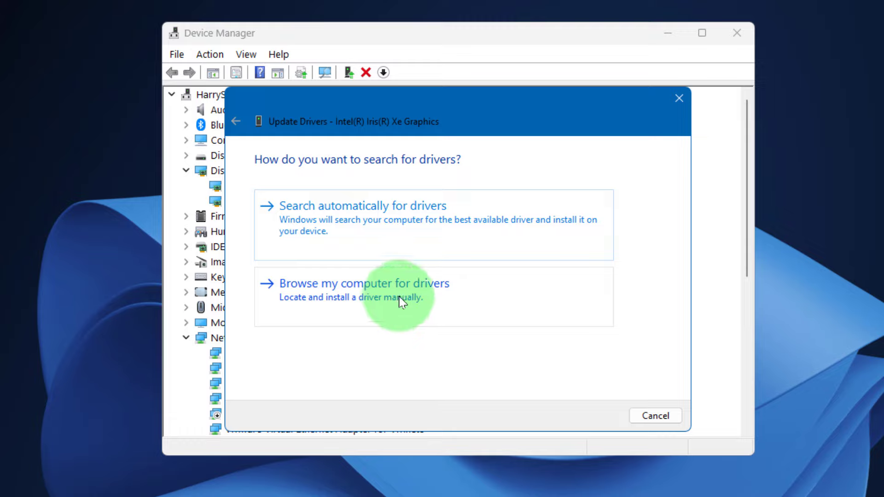
click(398, 207)
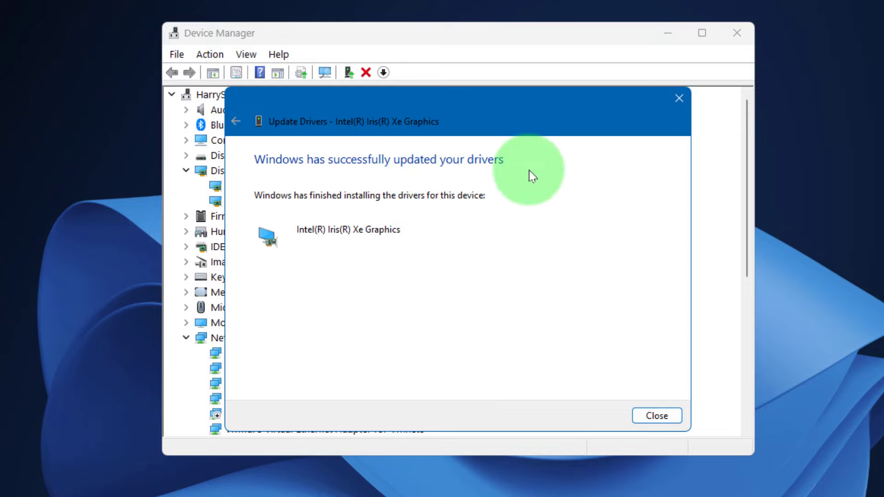
click(667, 415)
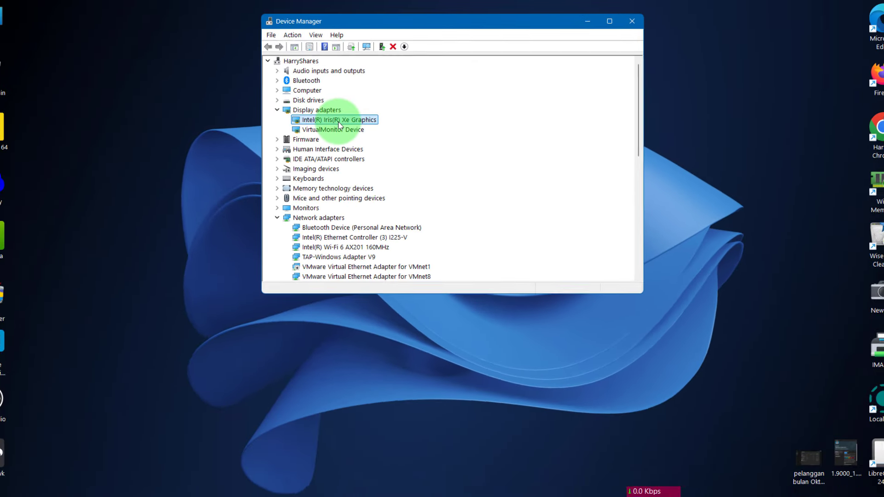
key(alt+F4)
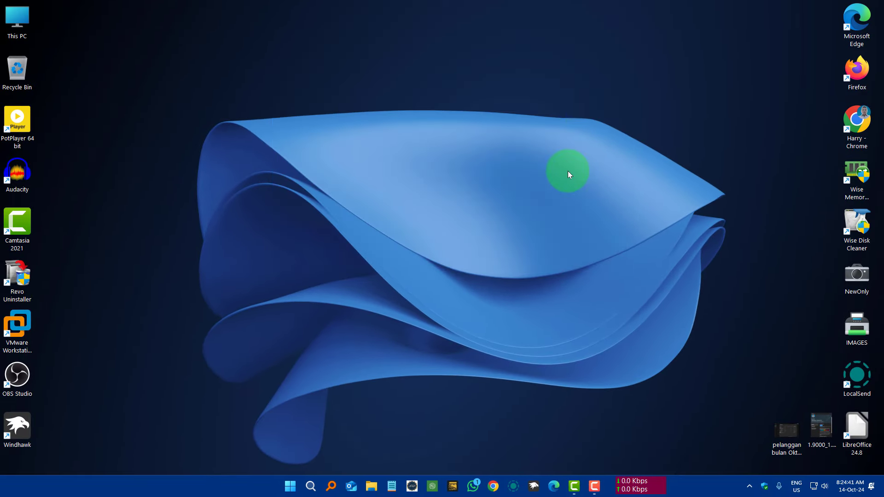